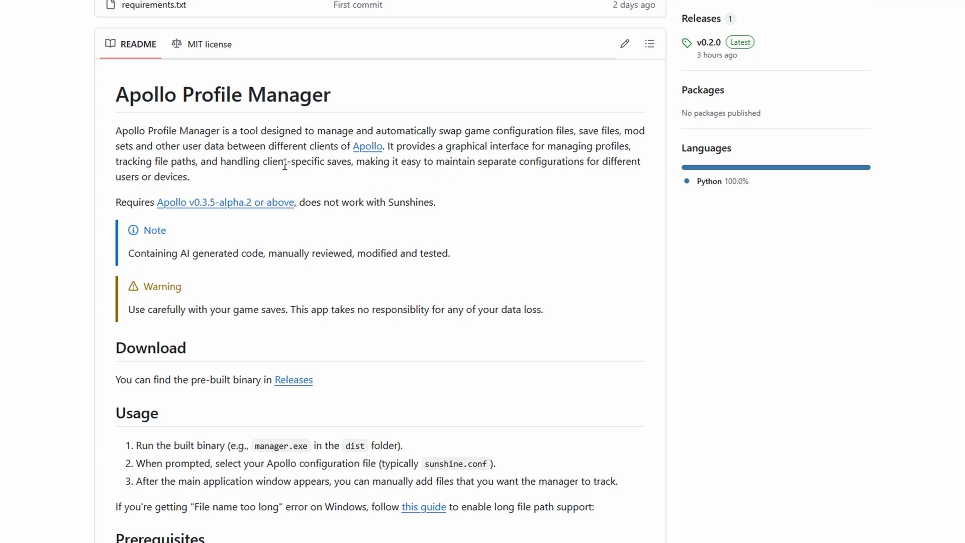
left_click_drag(263, 163, 349, 163)
left_click(366, 161)
left_click_drag(624, 130, 127, 147)
left_click(195, 149)
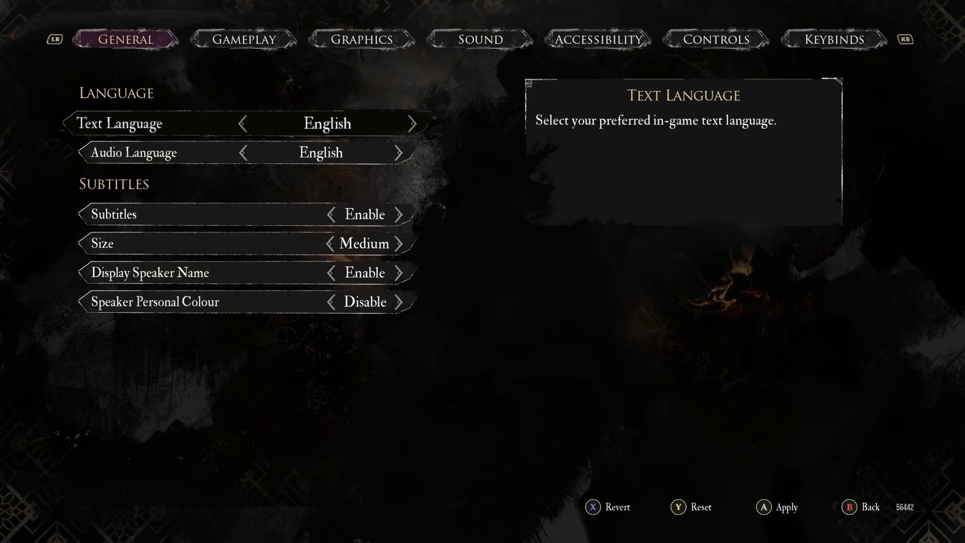
Step: Open the game's graphics settings, try the Medium quick preset and restore Epic
key("e")
key("e")
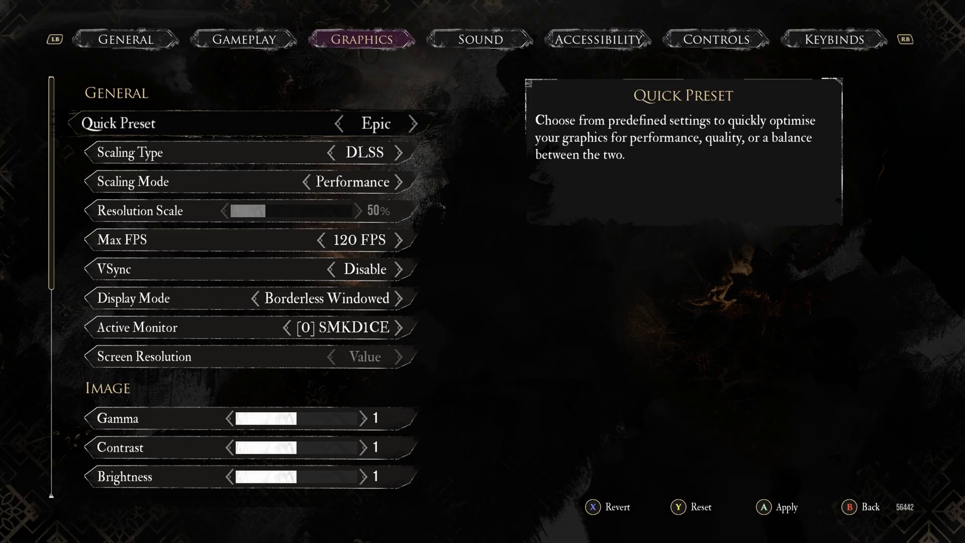
key("Left")
key("Left")
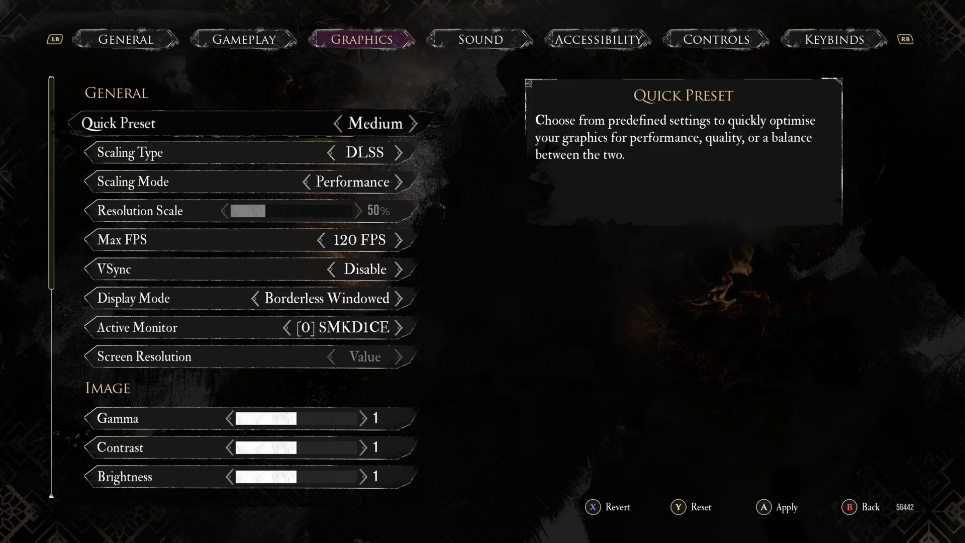
key("Right")
key("Right")
Step: Lower the quick graphics preset from Epic to High and then one level further
key("Down")
key("Down")
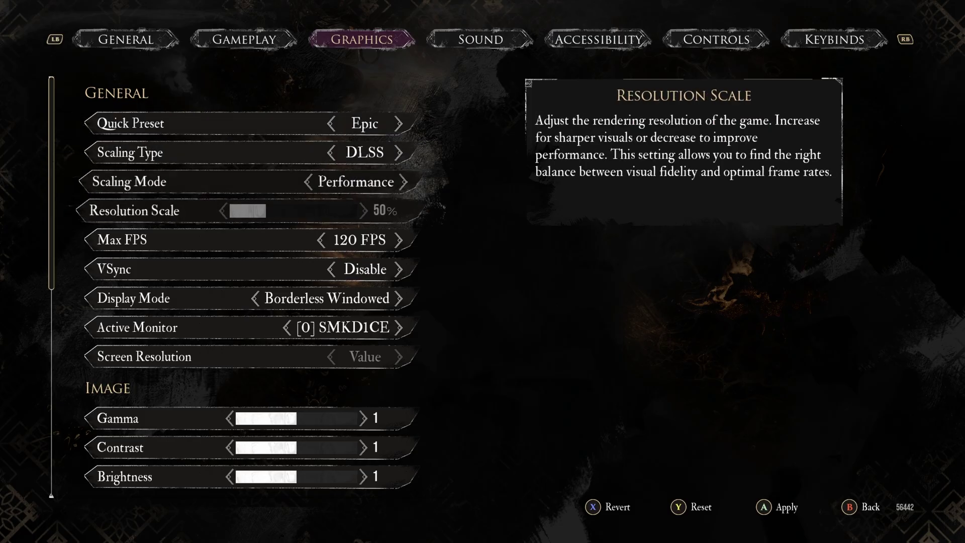
key("Up")
key("Up")
key("Left")
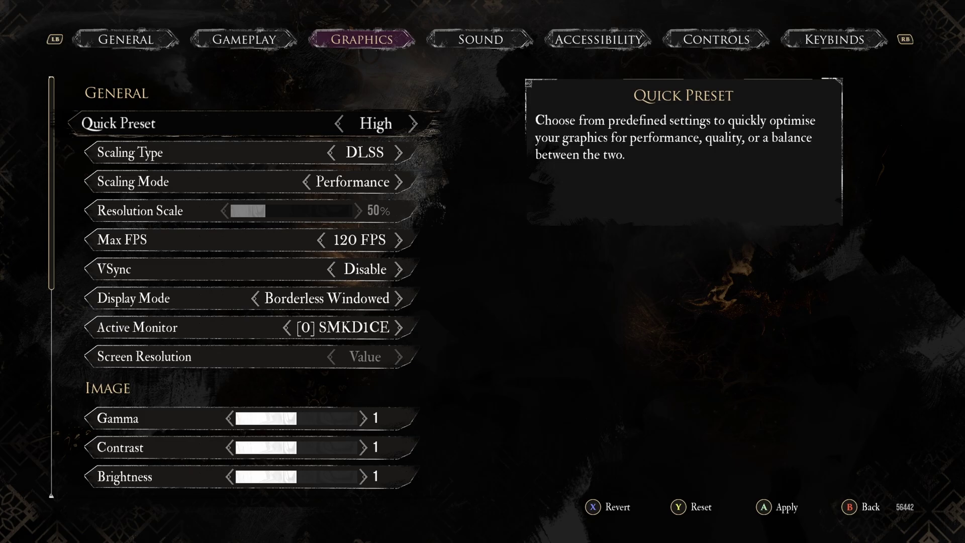
key("Left")
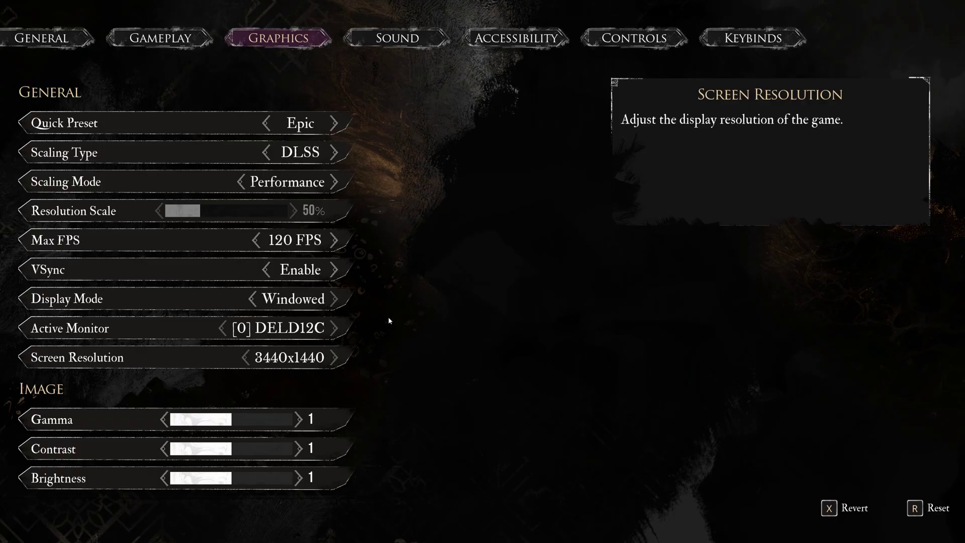
Step: Try the Medium and High quick presets, and set the active monitor to [1] VSC1B35
key("Up")
key("Up")
key("Up")
key("Up")
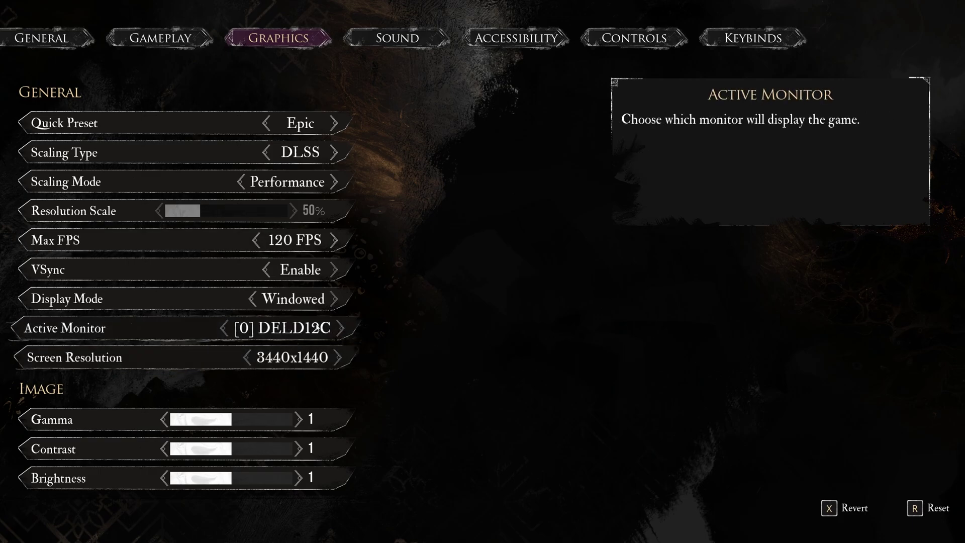
left_click(271, 124)
left_click(273, 123)
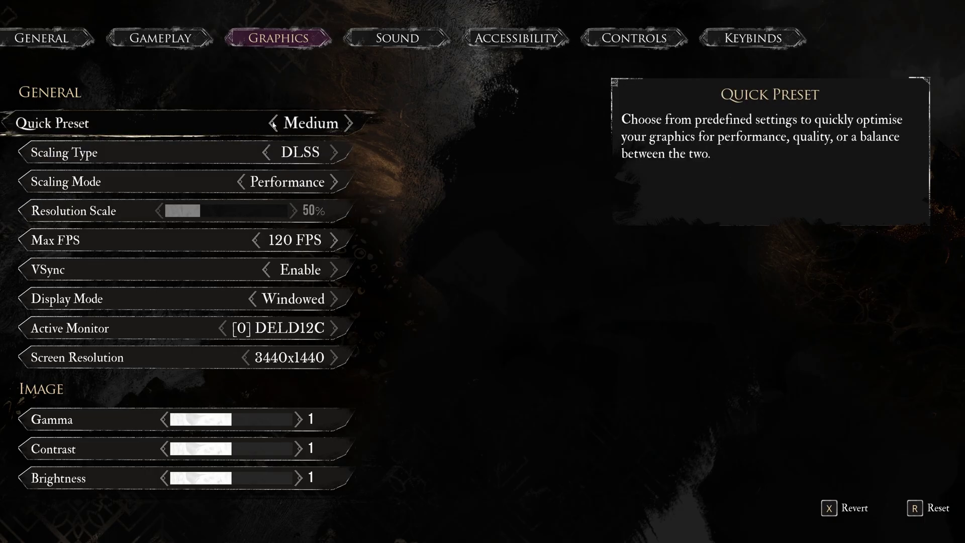
left_click(304, 127)
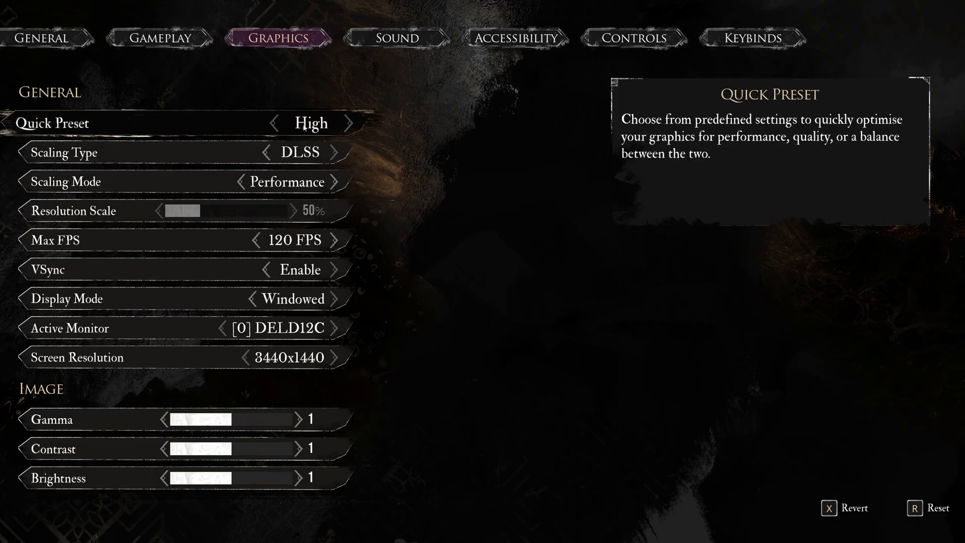
left_click(275, 124)
left_click(334, 328)
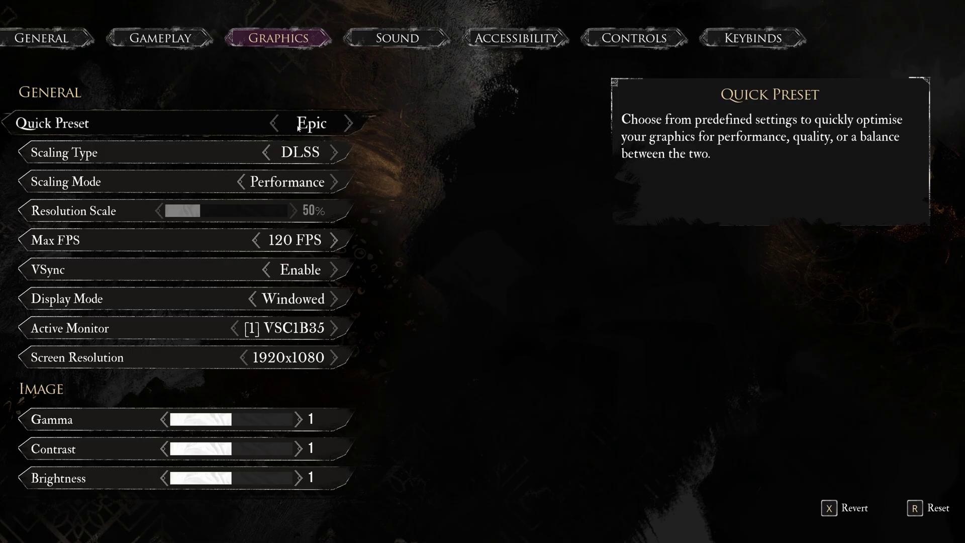
Step: Lower the quick preset to High and below for the second monitor, and raise it back to Epic
left_click(281, 127)
left_click(348, 123)
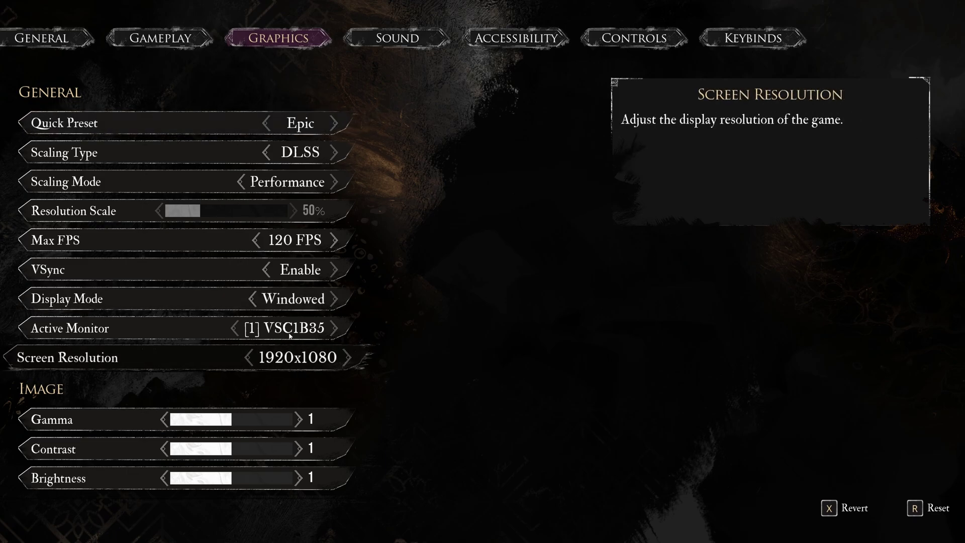
left_click(275, 123)
left_click(349, 124)
left_click(274, 124)
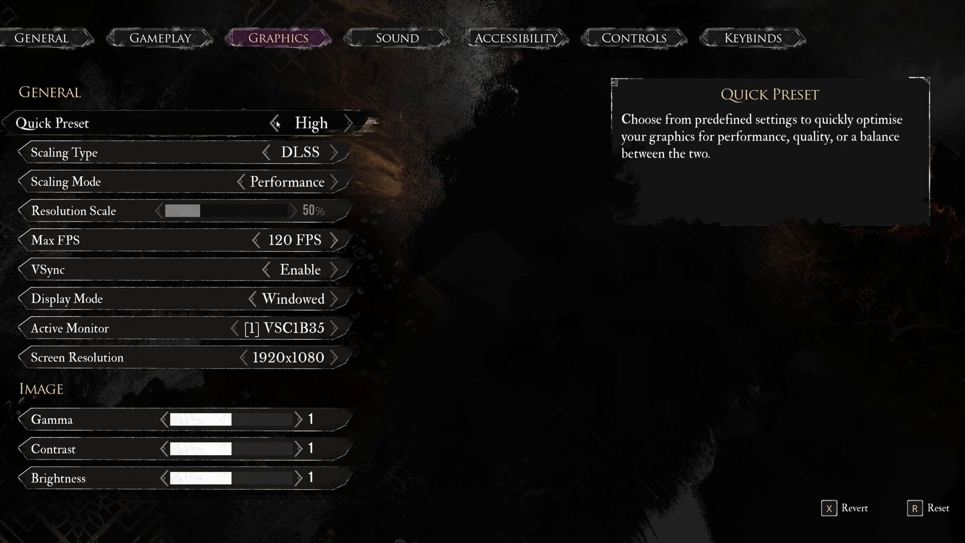
left_click(273, 124)
left_click(348, 123)
left_click(348, 124)
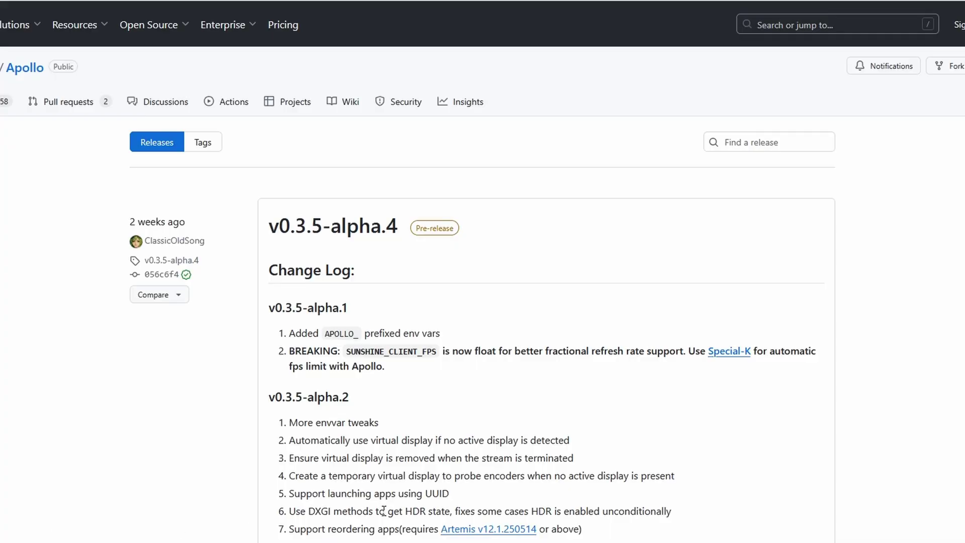
Step: Download Apollo-0.3.5-alpha.4.exe from the v0.3.5-alpha.4 pre-release assets on the Apollo releases page
scroll(827, 259, "down", 3)
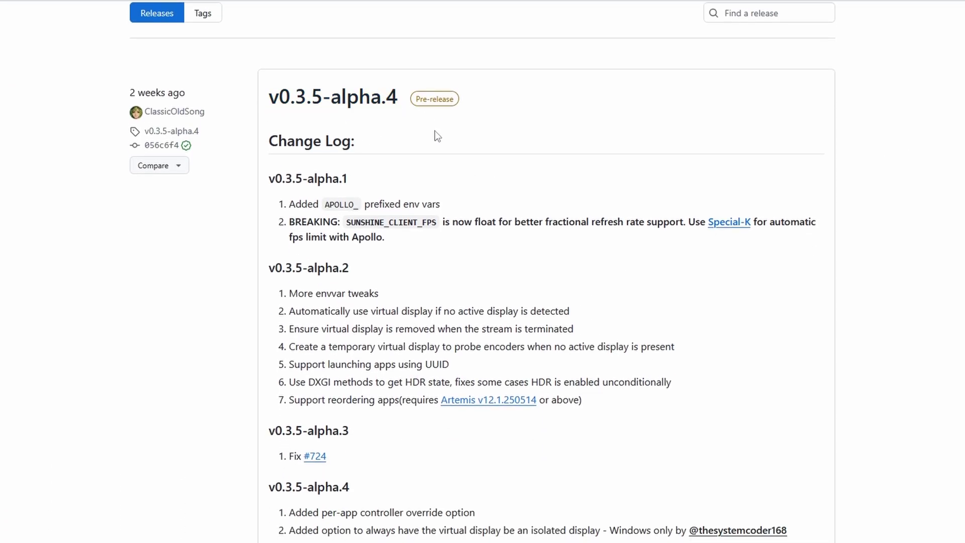
scroll(442, 220, "down", 1)
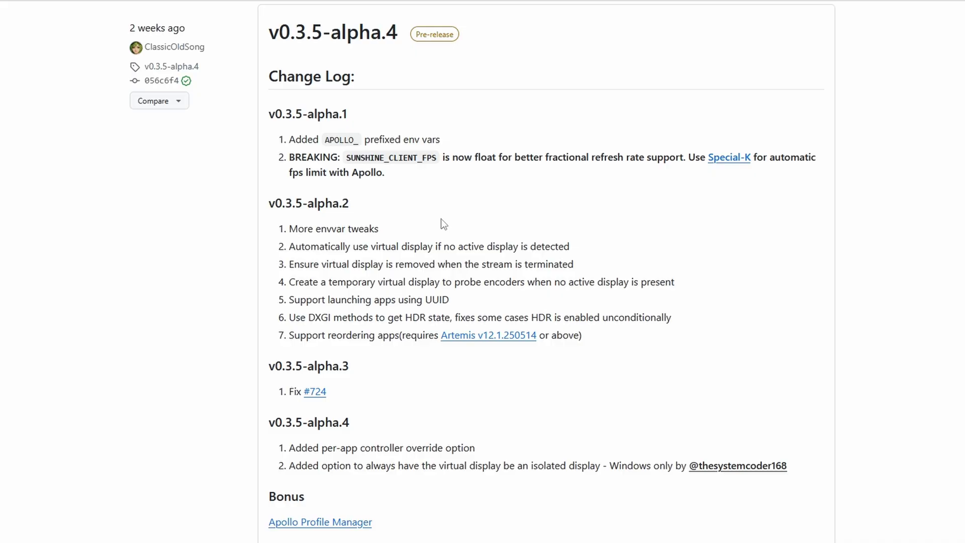
scroll(444, 224, "down", 7)
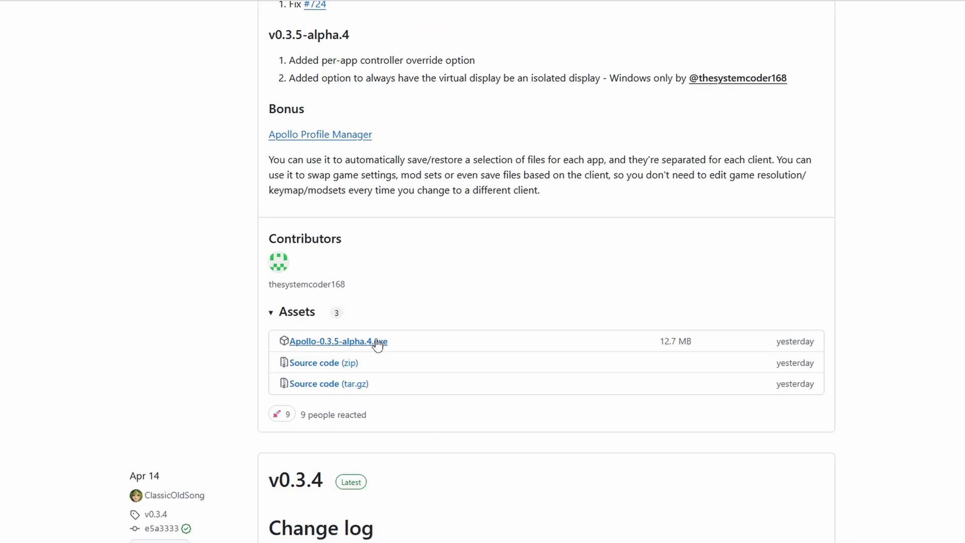
left_click(350, 345)
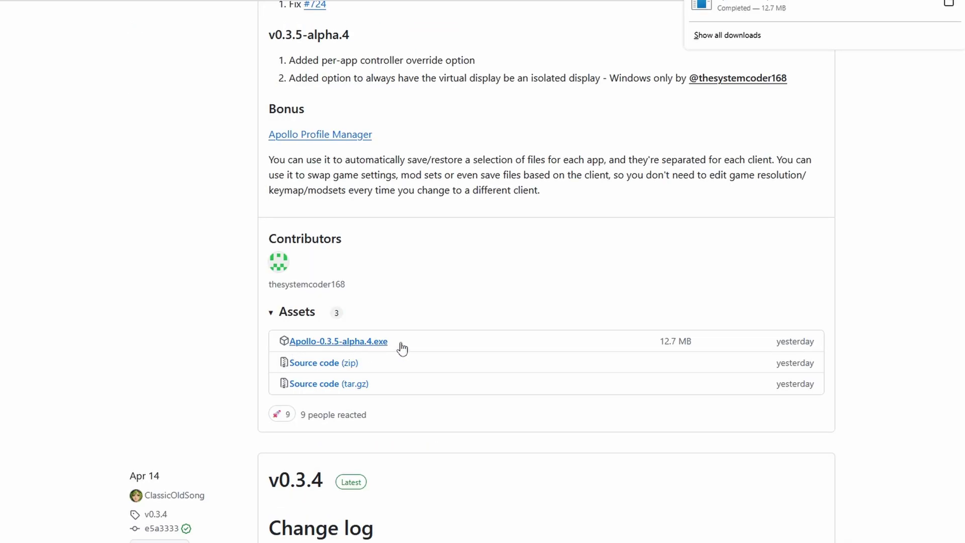
Step: Run the downloaded Apollo installer and complete the setup with the default destination folder C:\Program Files\Apollo
left_click(786, 6)
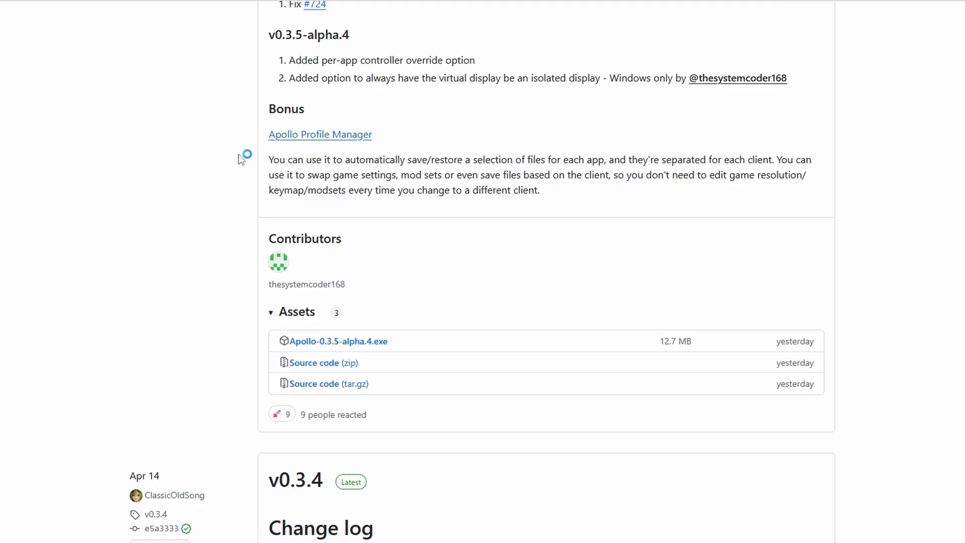
left_click(591, 378)
left_click(591, 379)
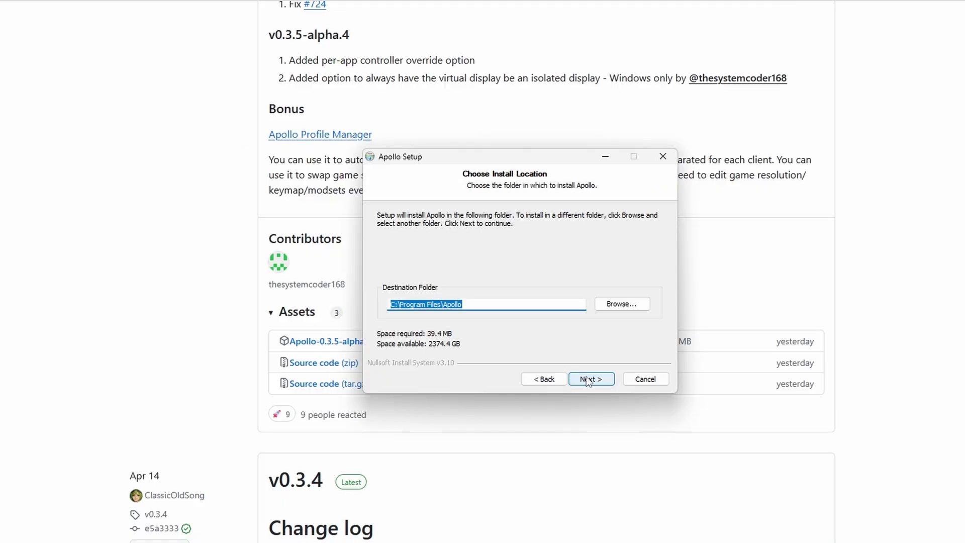
left_click(591, 378)
left_click(591, 379)
left_click(591, 379)
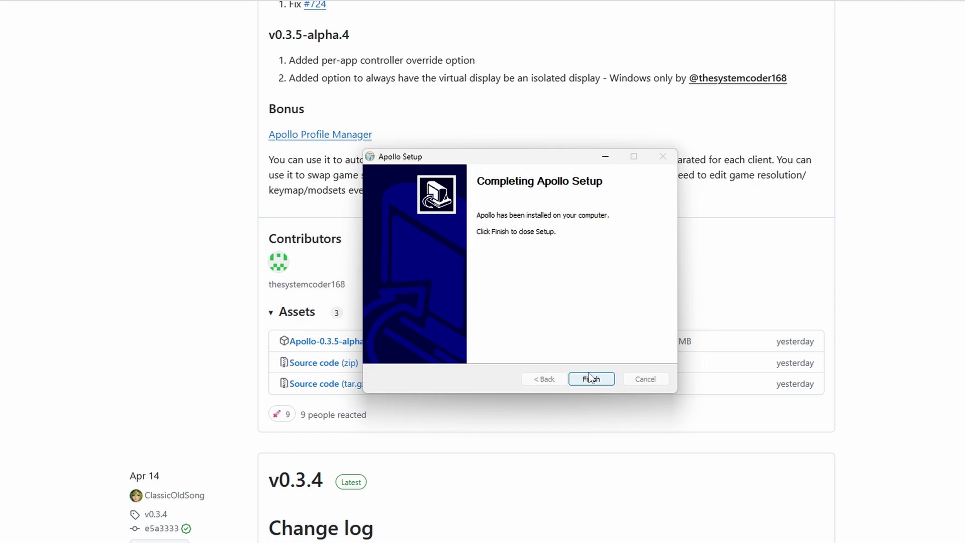
left_click(590, 377)
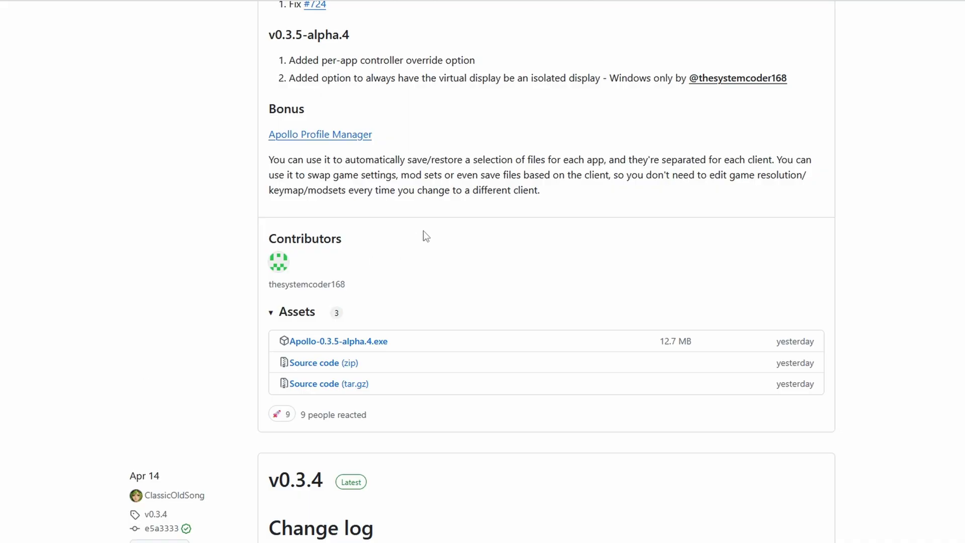
Step: Download manager.zip from the Apollo Profile Manager v0.1.1 release and extract it into a manager folder inside Downloads\apollo
left_click(328, 139)
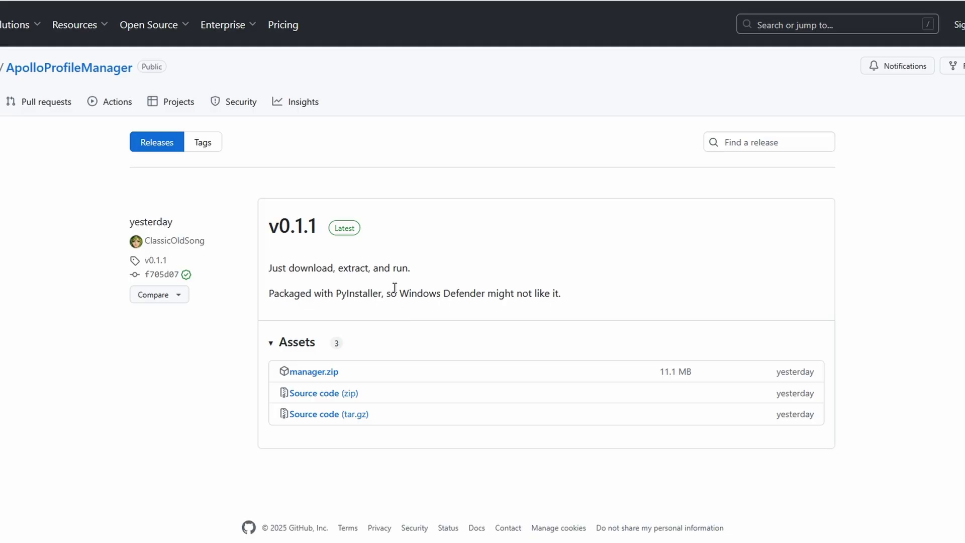
left_click(313, 372)
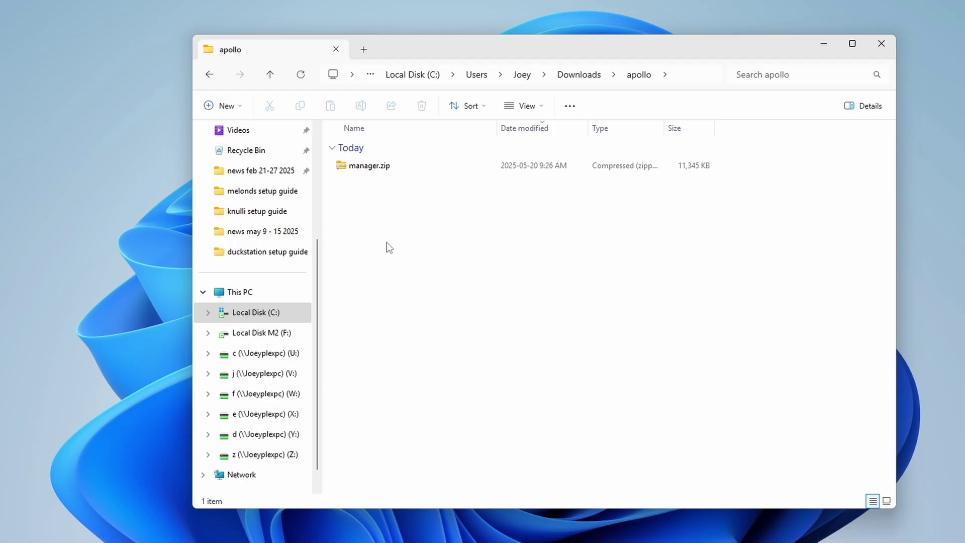
right_click(378, 166)
left_click(411, 244)
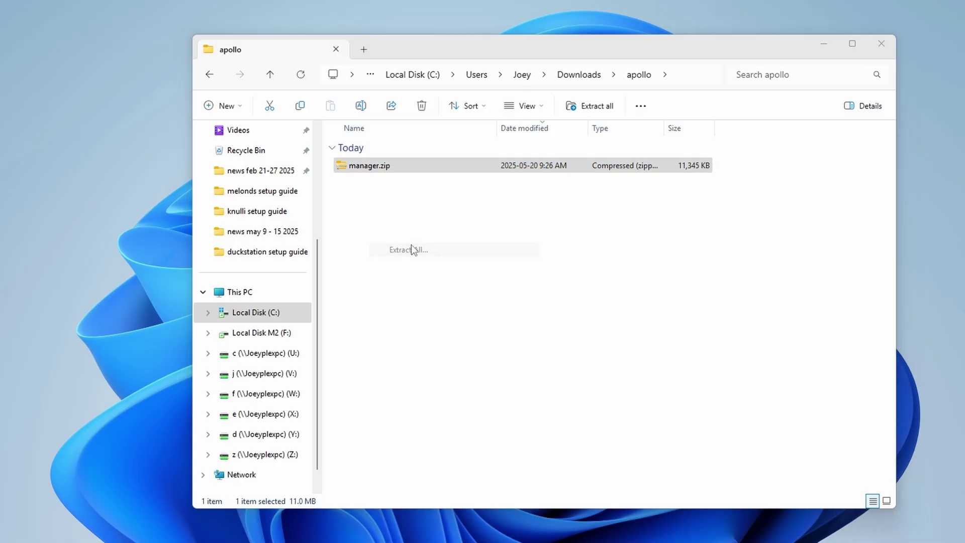
left_click(662, 406)
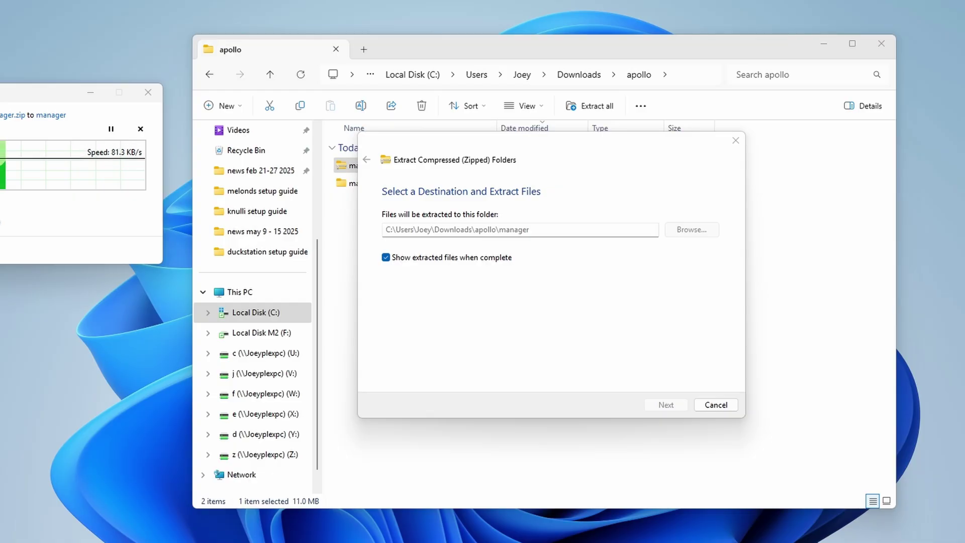
Step: Open the extracted manager folder and launch manager.exe
double_click(370, 165)
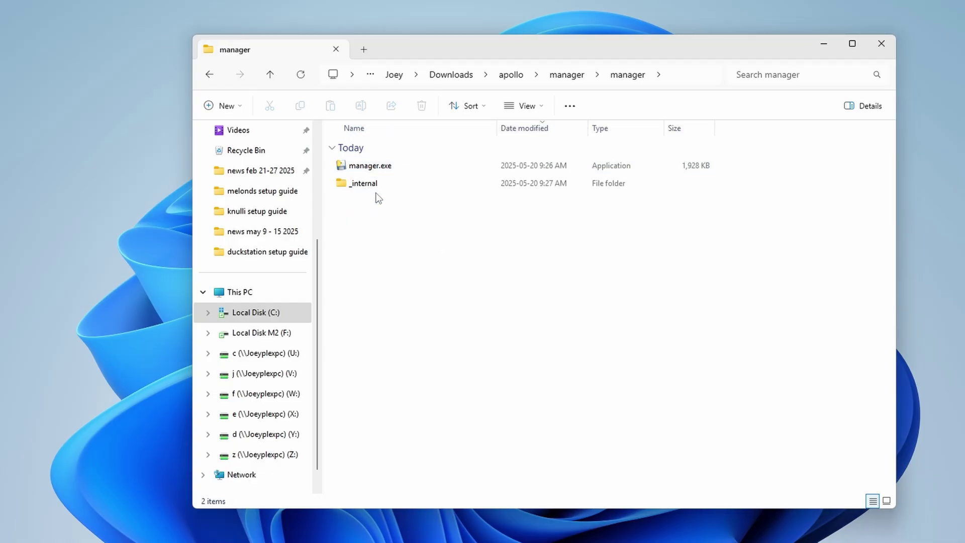
double_click(370, 167)
left_click(553, 276)
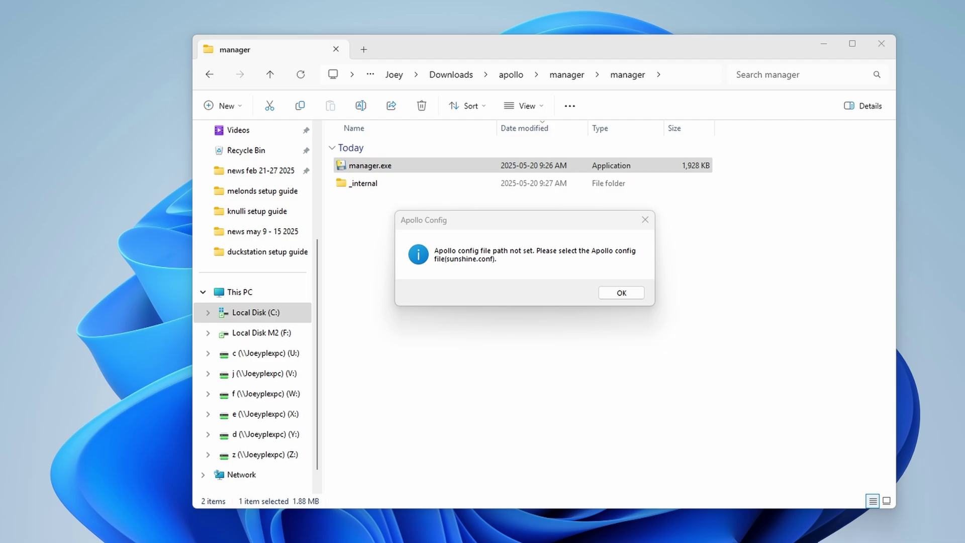
Step: Select sunshine.conf in C:\Program Files\Apollo\config as the Apollo config file
left_click(622, 293)
scroll(287, 191, "down", 3)
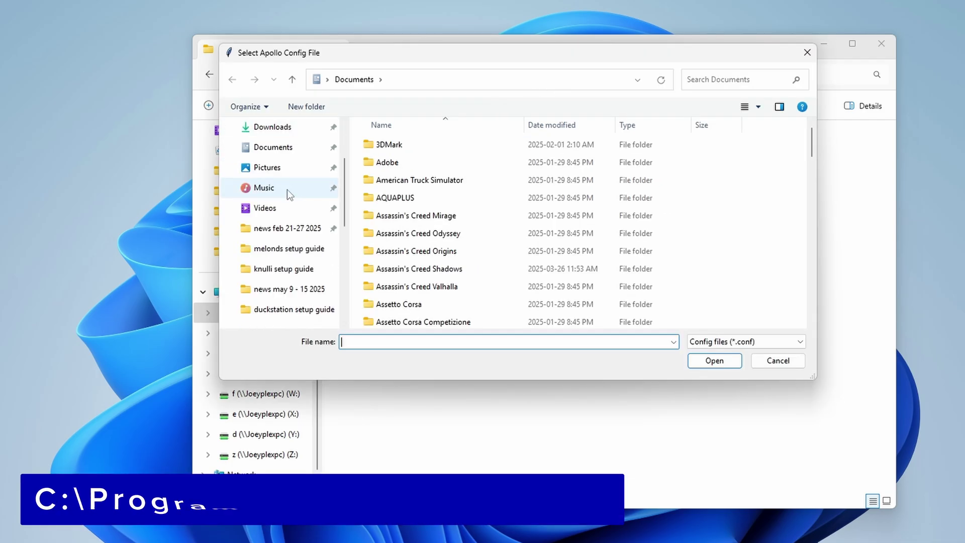
left_click(282, 309)
scroll(437, 261, "down", 2)
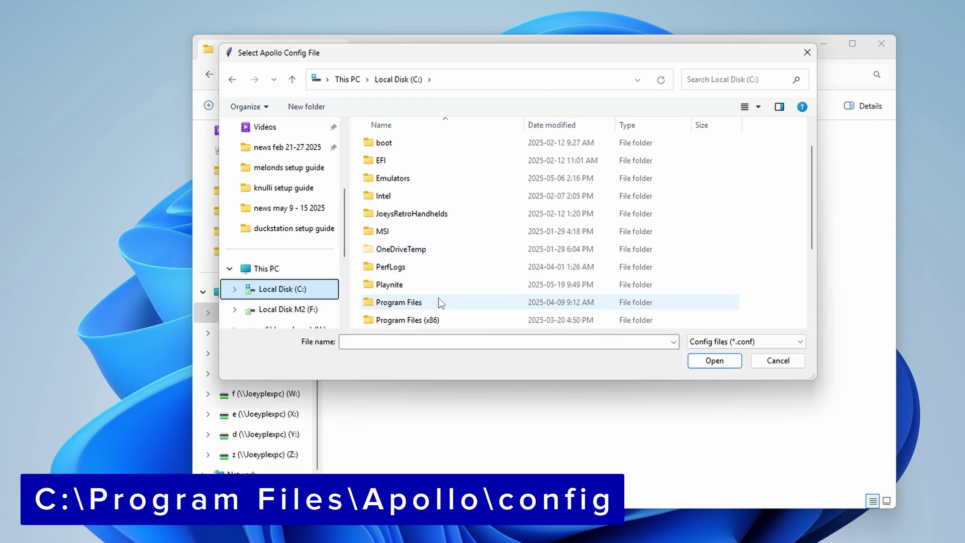
double_click(438, 302)
double_click(416, 217)
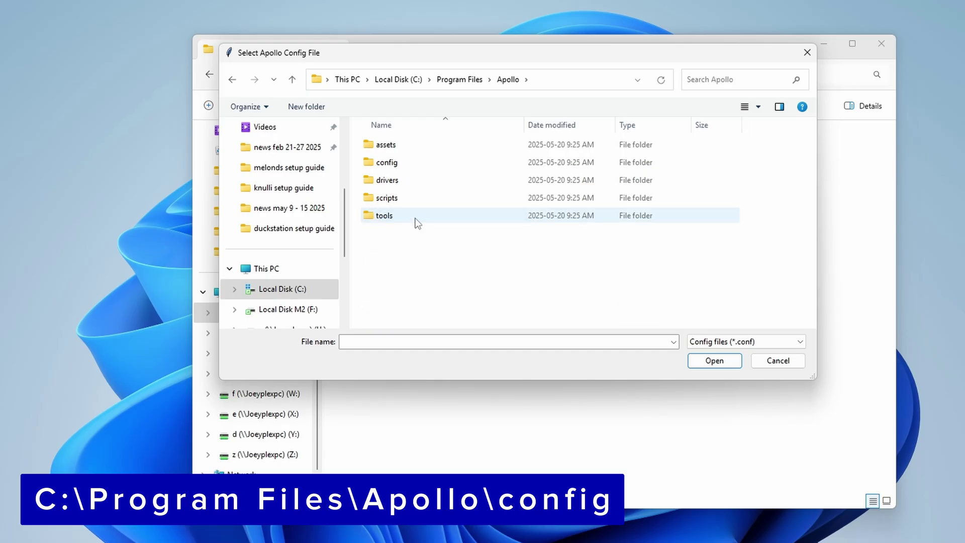
double_click(413, 163)
left_click(588, 80)
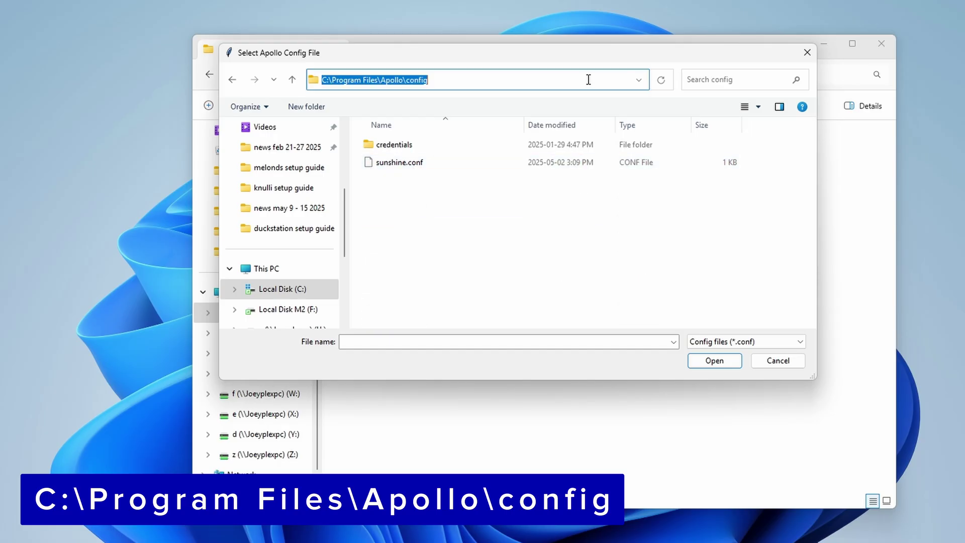
left_click(455, 207)
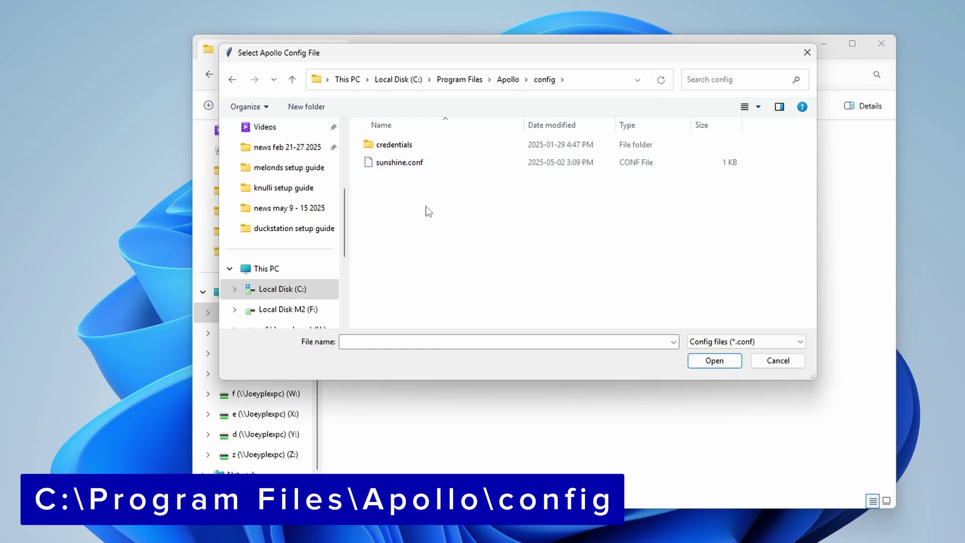
double_click(406, 163)
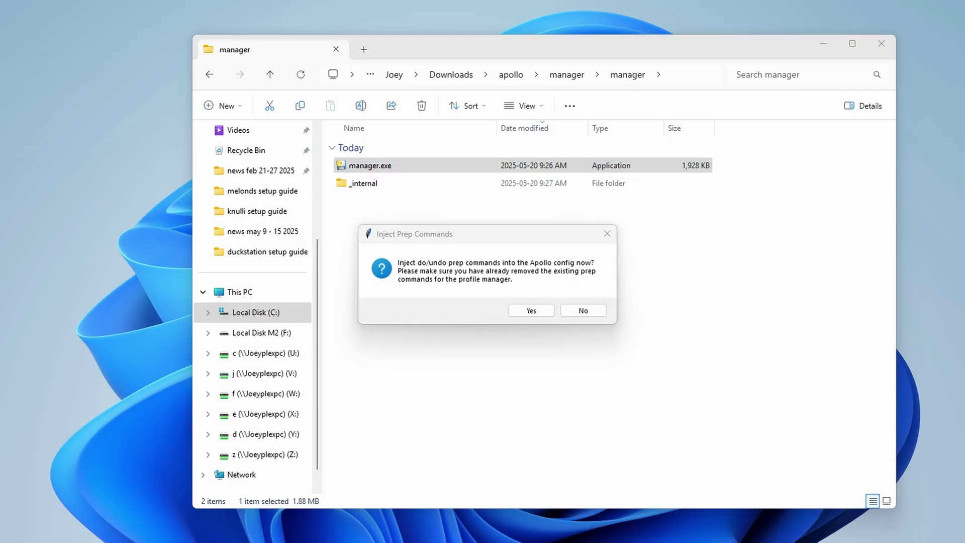
Step: Agree to inject the do/undo prep commands into the Apollo config and dismiss the notice
left_click(473, 238)
left_click(532, 312)
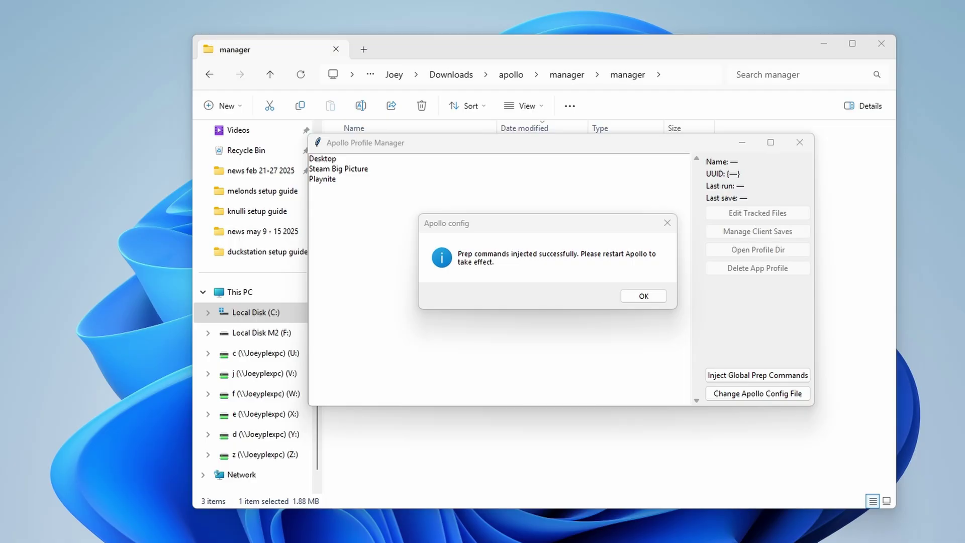
left_click(634, 296)
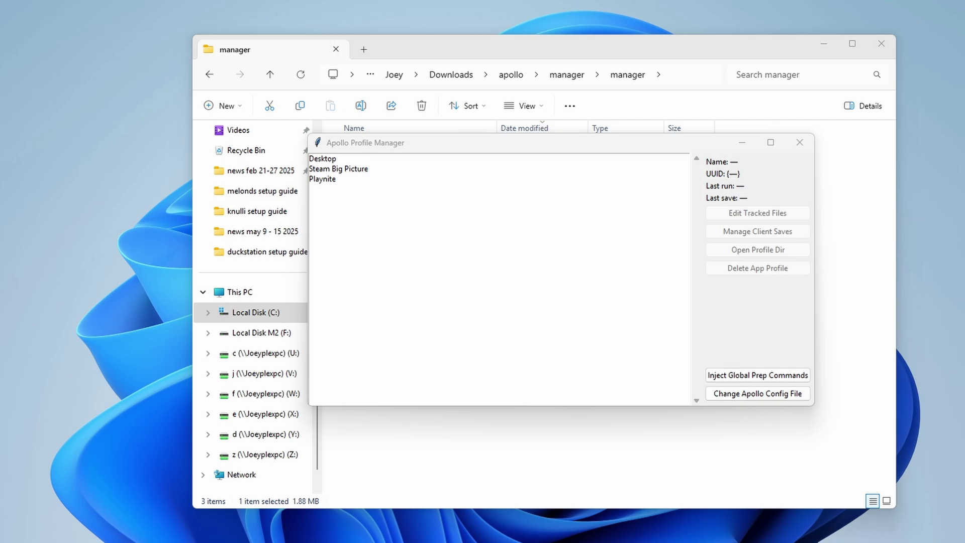
Step: Look through the Playnite, Desktop and Steam Big Picture entries in the Apollo Profile Manager app list
left_click(532, 179)
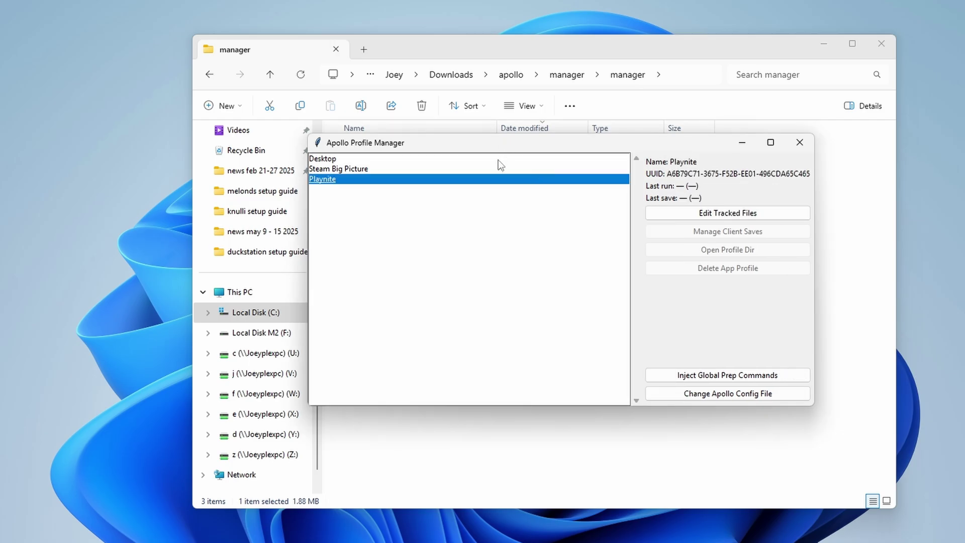
left_click(458, 159)
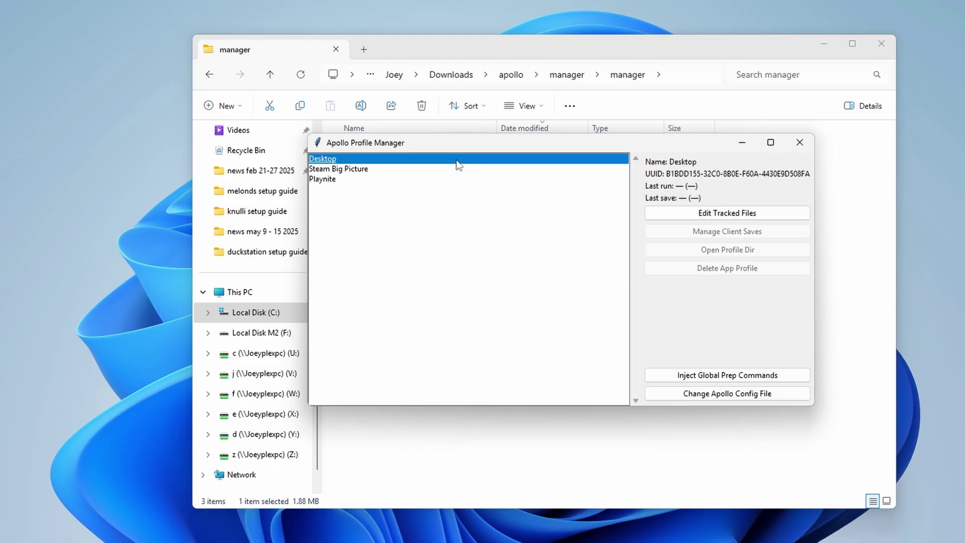
left_click(431, 171)
left_click(433, 180)
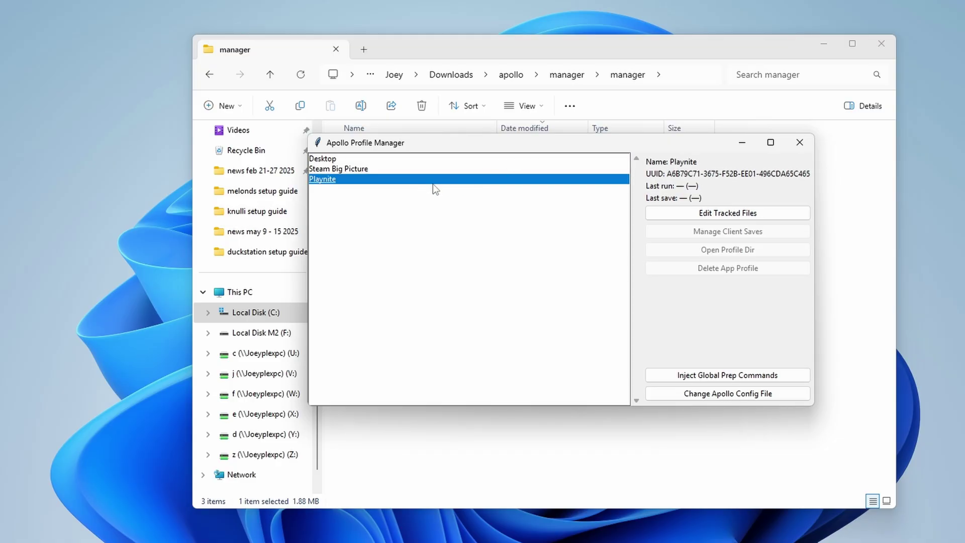
left_click(414, 158)
left_click_drag(460, 145, 474, 156)
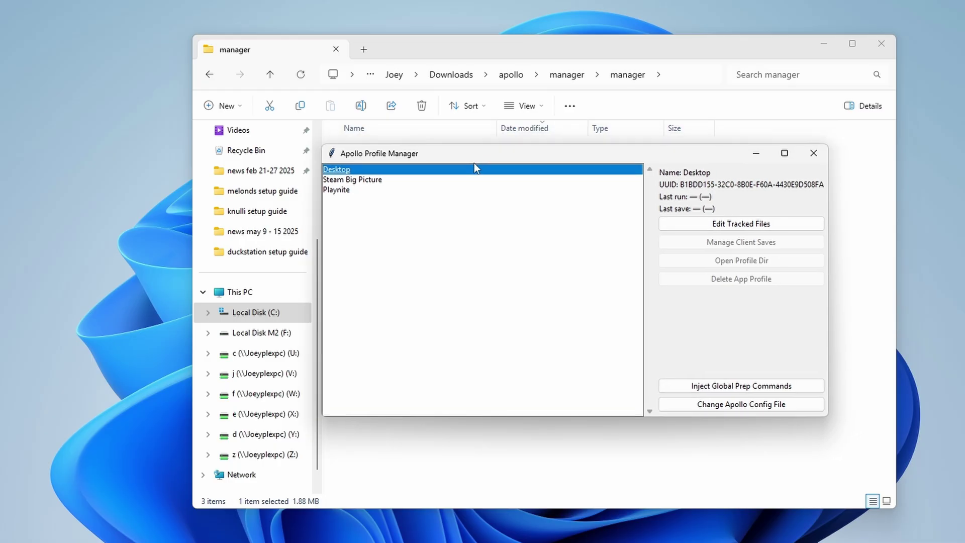
left_click(486, 286)
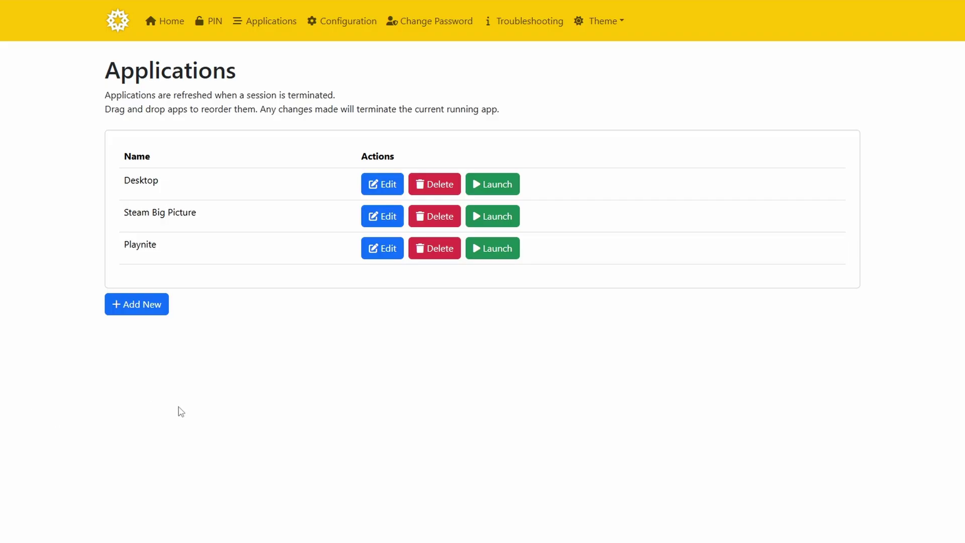
Step: Switch to Apollo's Applications page and add a new application named Clair Obscur Expedition 33
left_click(151, 306)
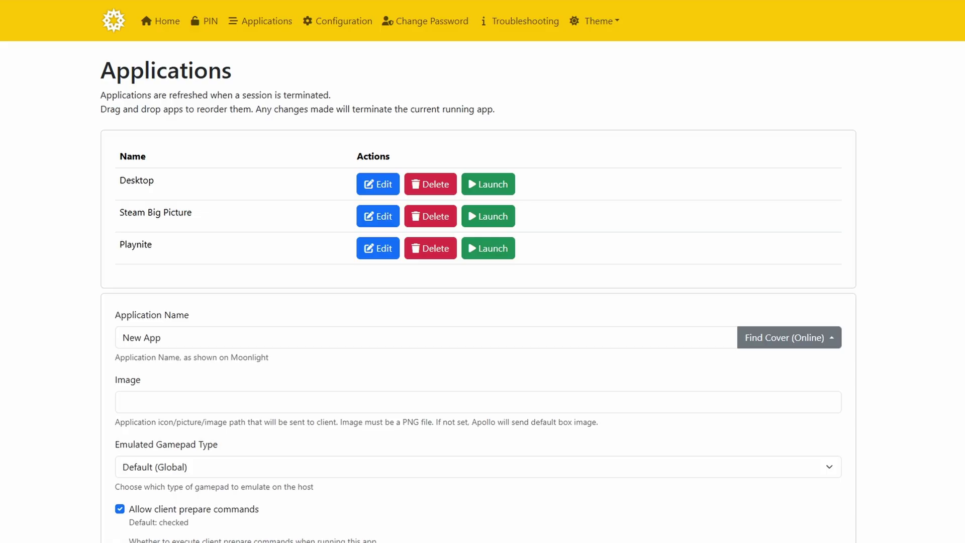
type("Cla")
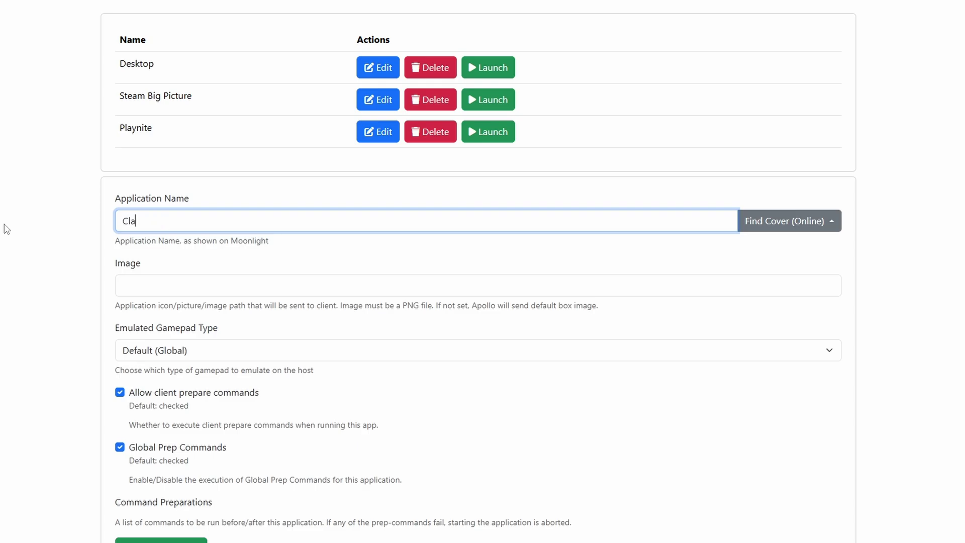
type("ir Obscur Expedition 33")
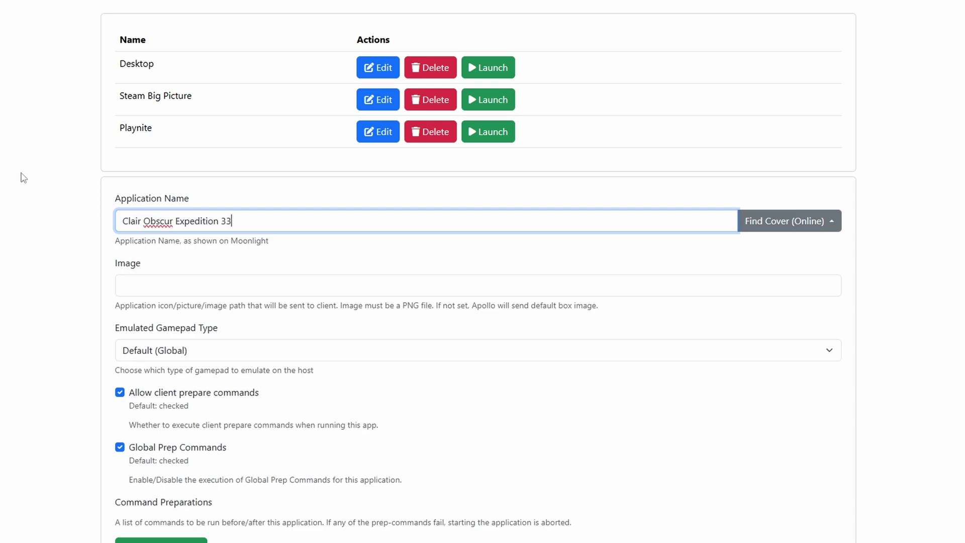
scroll(299, 218, "down", 1)
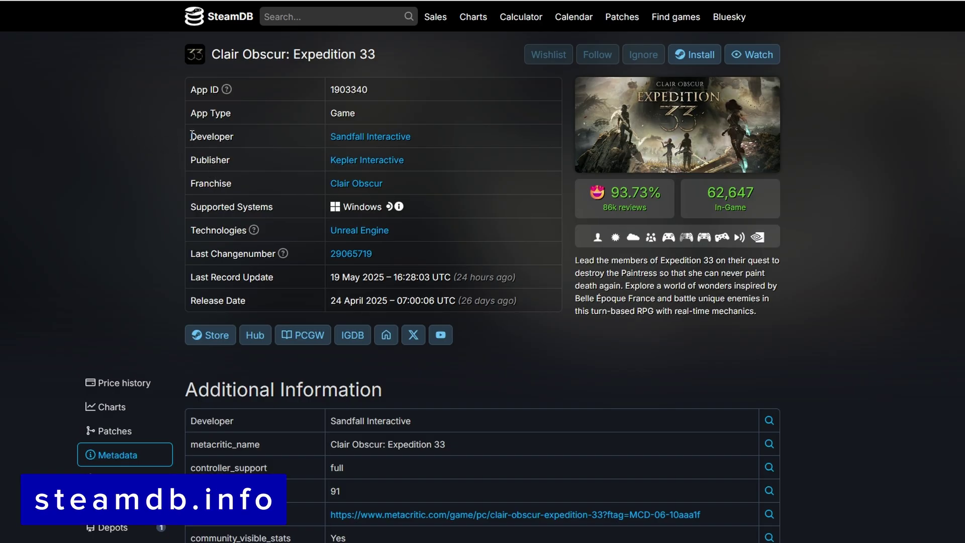
Step: Get the game's App ID from SteamDB for the detached command steam://rungameid/1903340 and save the new Apollo application
double_click(351, 89)
left_click(315, 202)
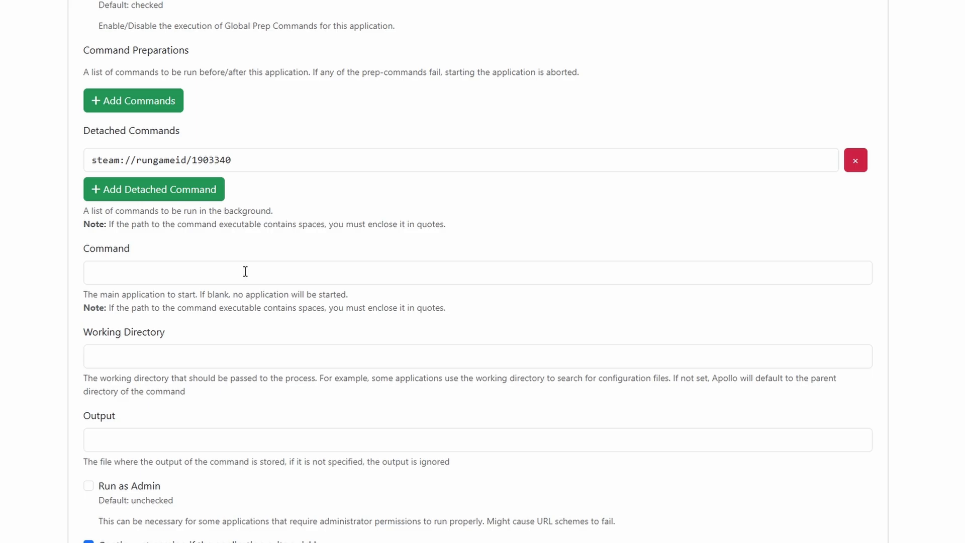
scroll(246, 272, "down", 15)
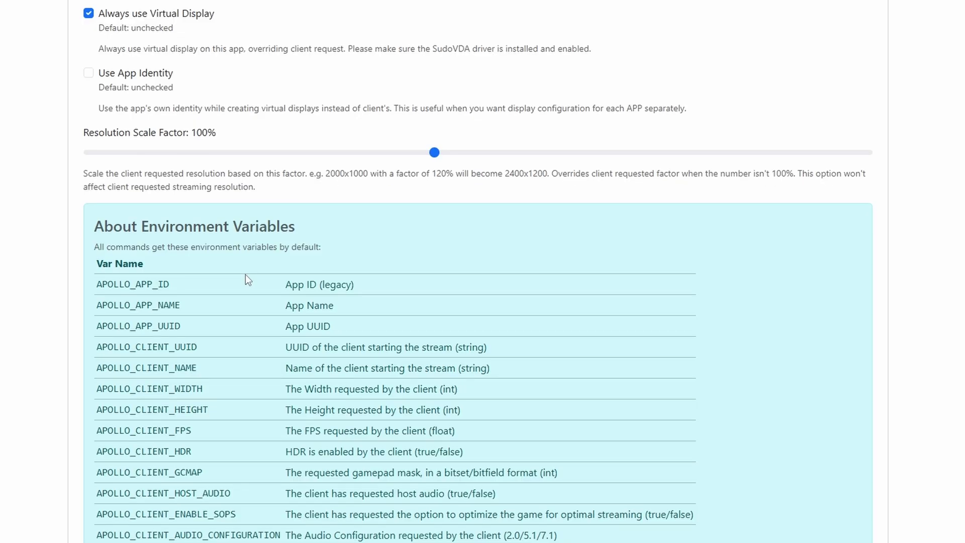
scroll(245, 276, "down", 3)
left_click(163, 540)
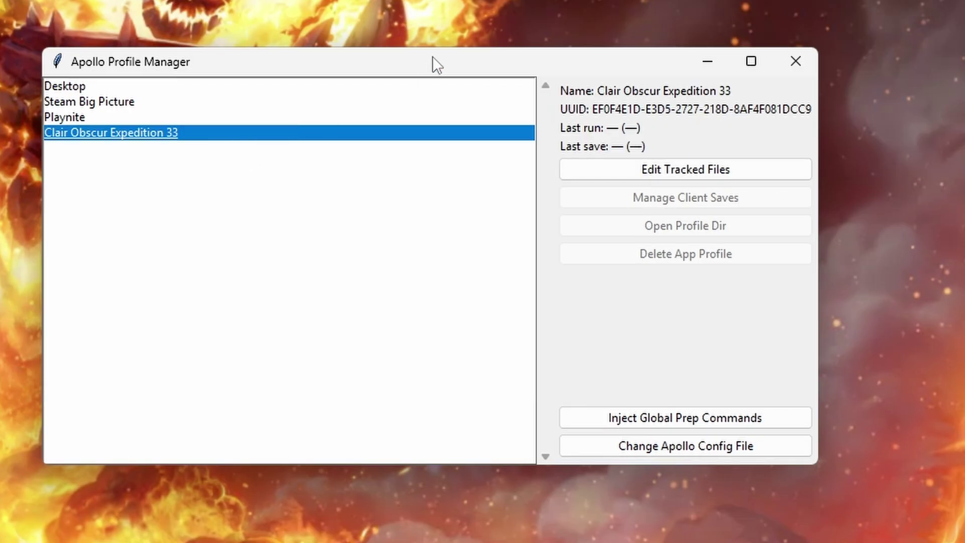
Step: Start editing tracked files for Clair Obscur Expedition 33 in Apollo Profile Manager and agree to create a new profile
left_click_drag(433, 56, 485, 84)
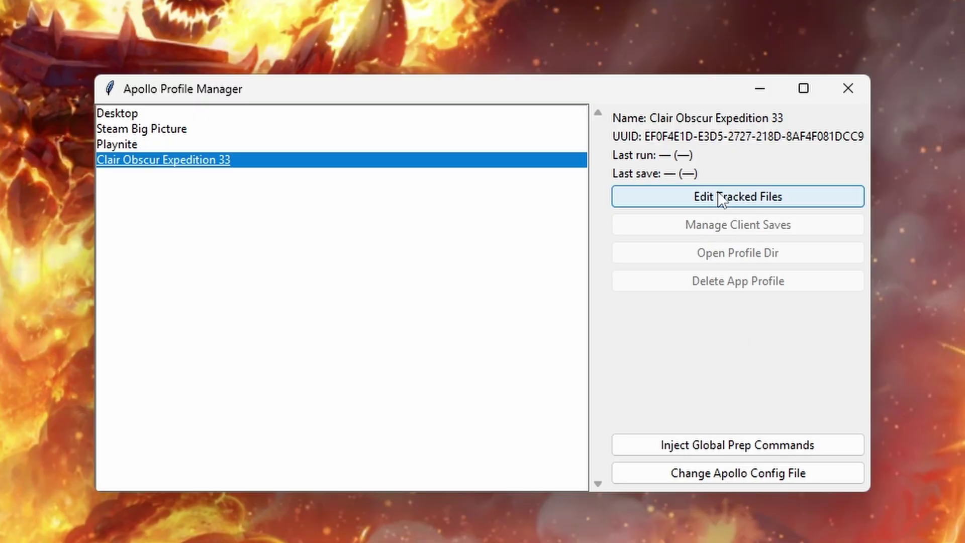
left_click(722, 197)
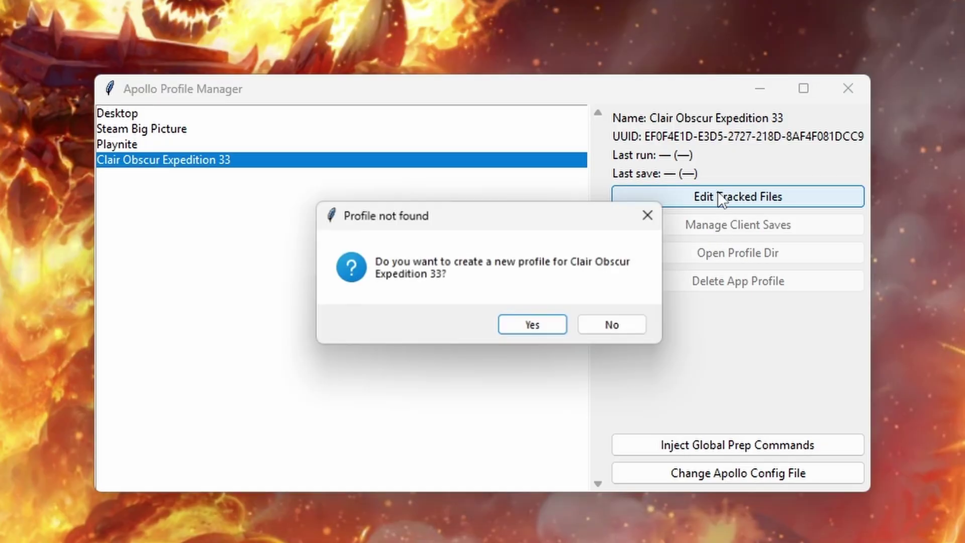
left_click(530, 329)
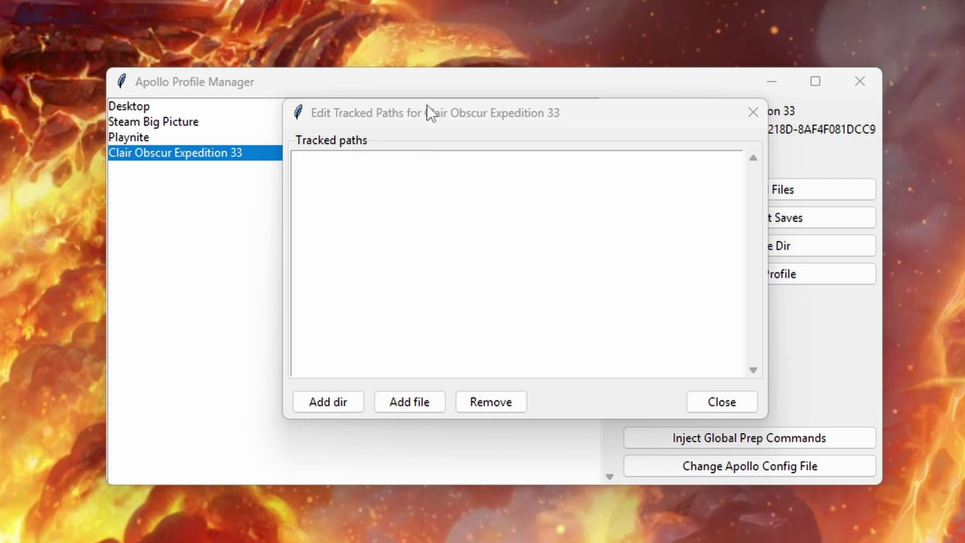
Step: Add GameUserSettings.ini from AppData\Local\Sandfall\Saved\Config\Windows to the game's tracked paths and close the editor
left_click_drag(426, 107, 405, 19)
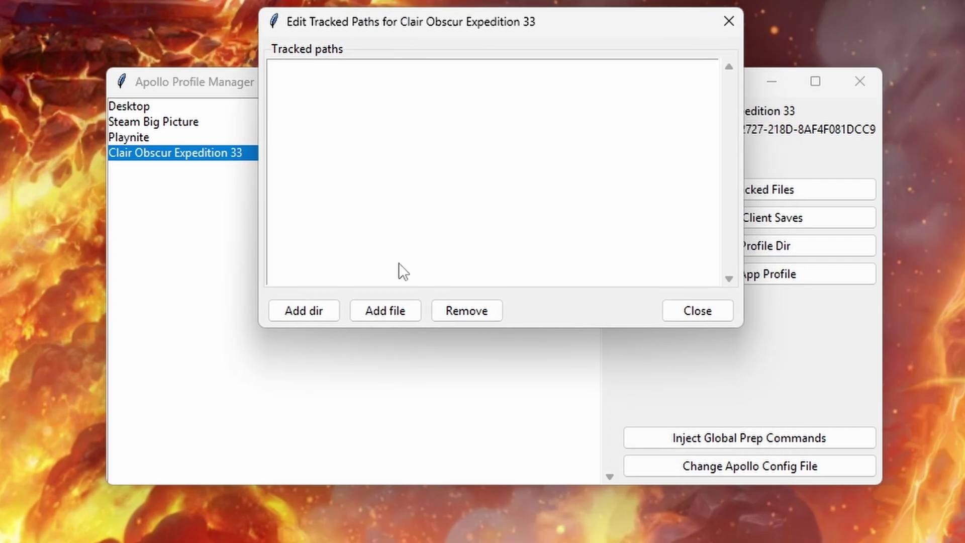
left_click(390, 309)
left_click_drag(658, 52, 608, 42)
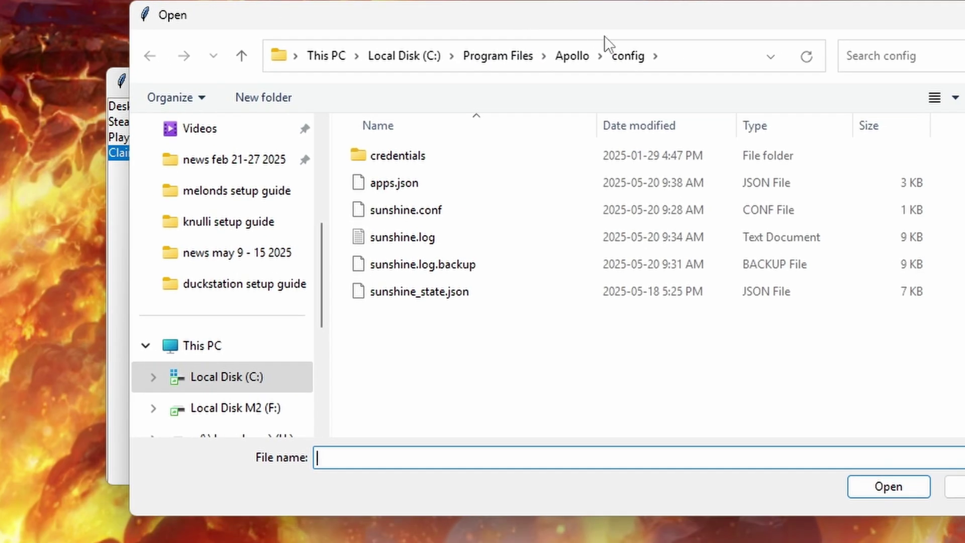
left_click(704, 58)
type("C:\\Users\\Joey\\AppData\\Local\\Sandfall\\Saved\\Config\\Windows")
key("Return")
left_click_drag(487, 28, 448, 5)
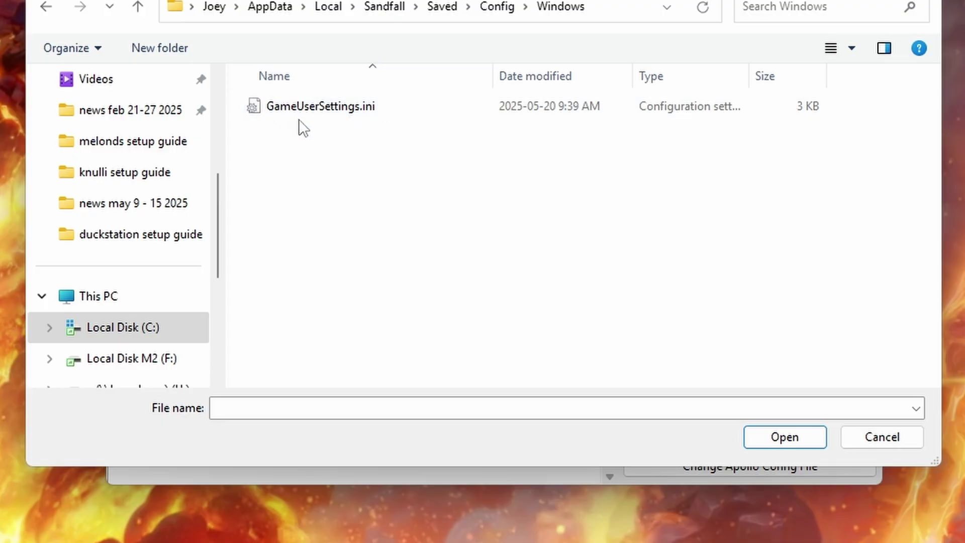
left_click(302, 108)
double_click(308, 111)
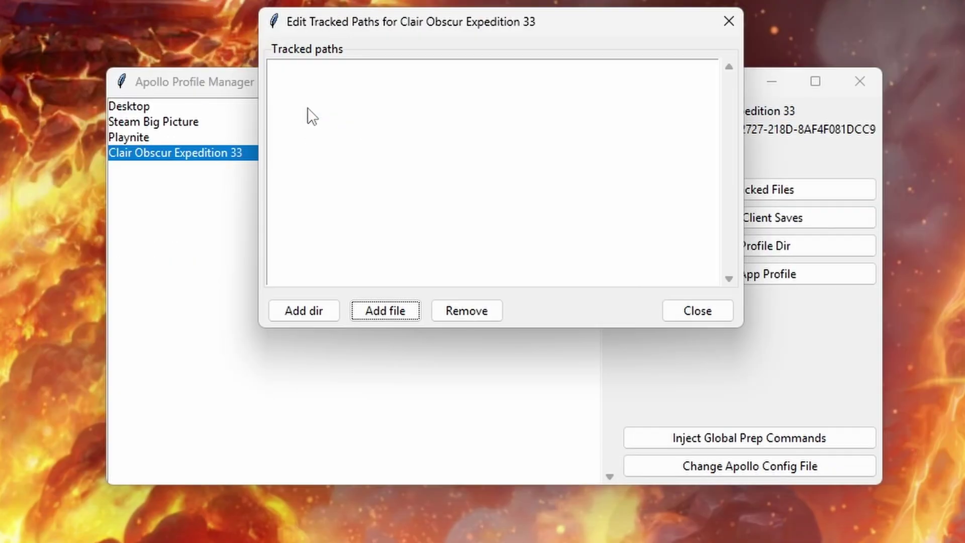
left_click(702, 311)
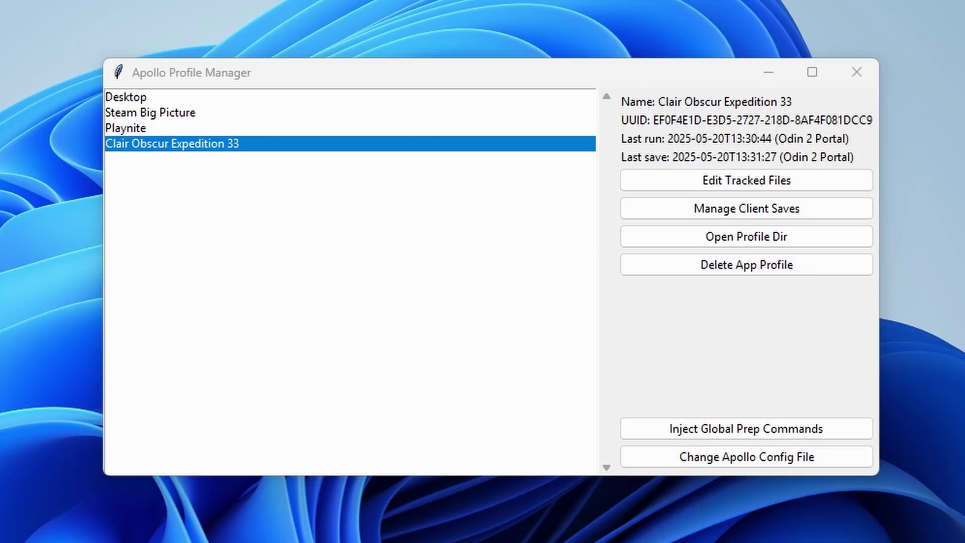
Step: Check the game profile's last run and save details, and read the Apollo Profile Manager README on swapped files and client-specific saves
left_click(745, 154)
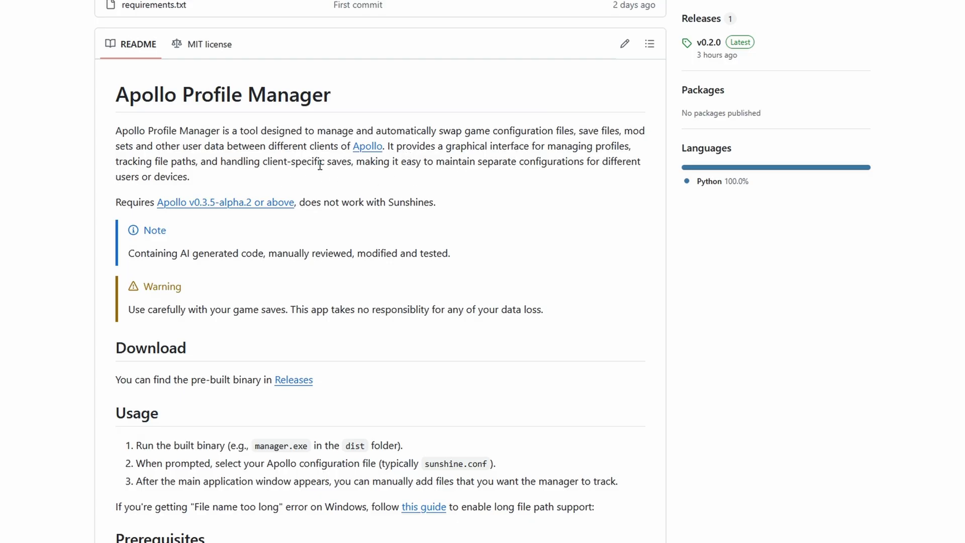
left_click_drag(263, 162, 354, 162)
left_click(366, 161)
left_click_drag(623, 132, 130, 146)
left_click(195, 148)
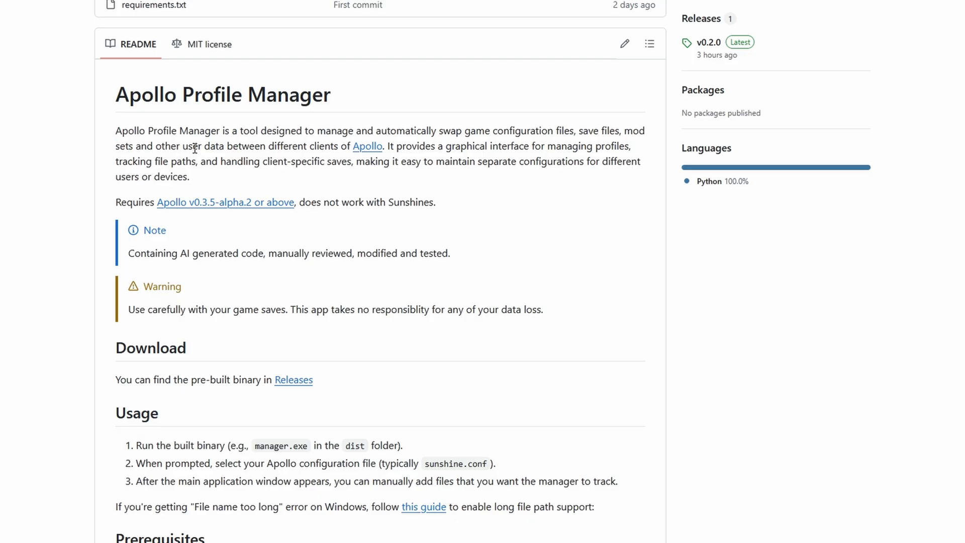